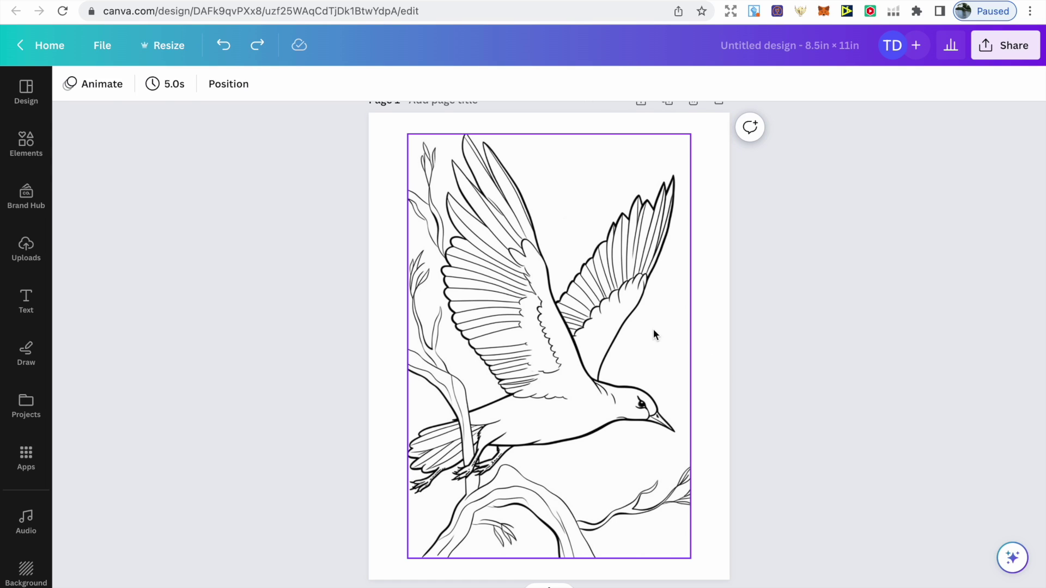
Open Magic Eraser on the bird picture and set brush size to 12
{"action": "left_click", "coordinate": [624, 351]}
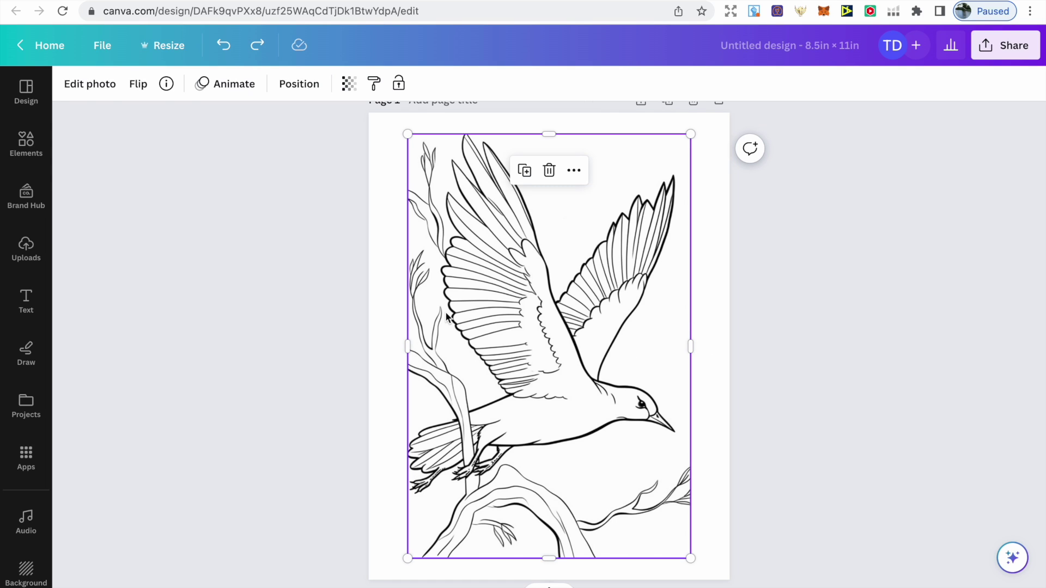
{"action": "left_click", "coordinate": [91, 84]}
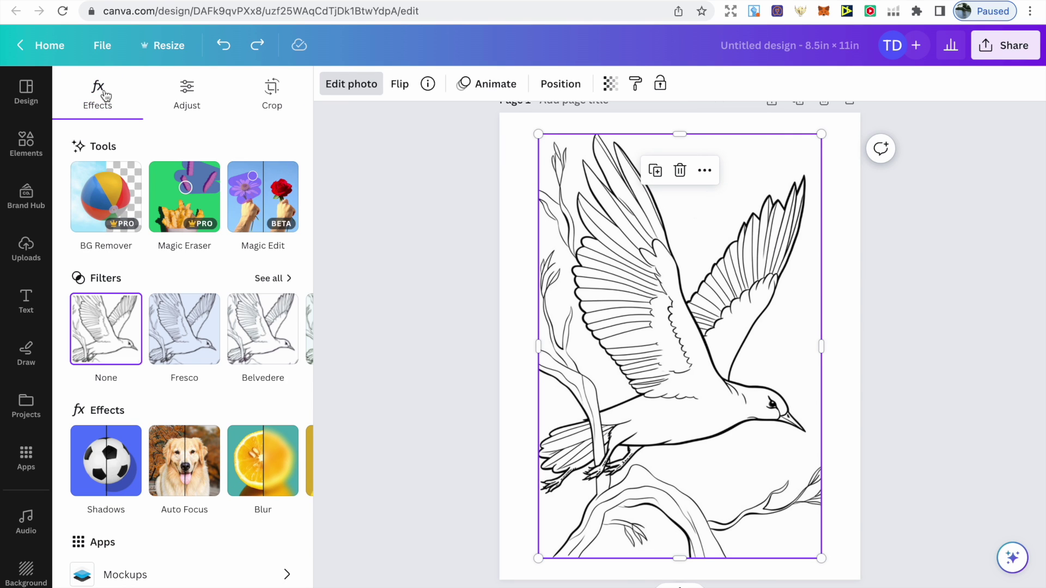
{"action": "left_click", "coordinate": [184, 196]}
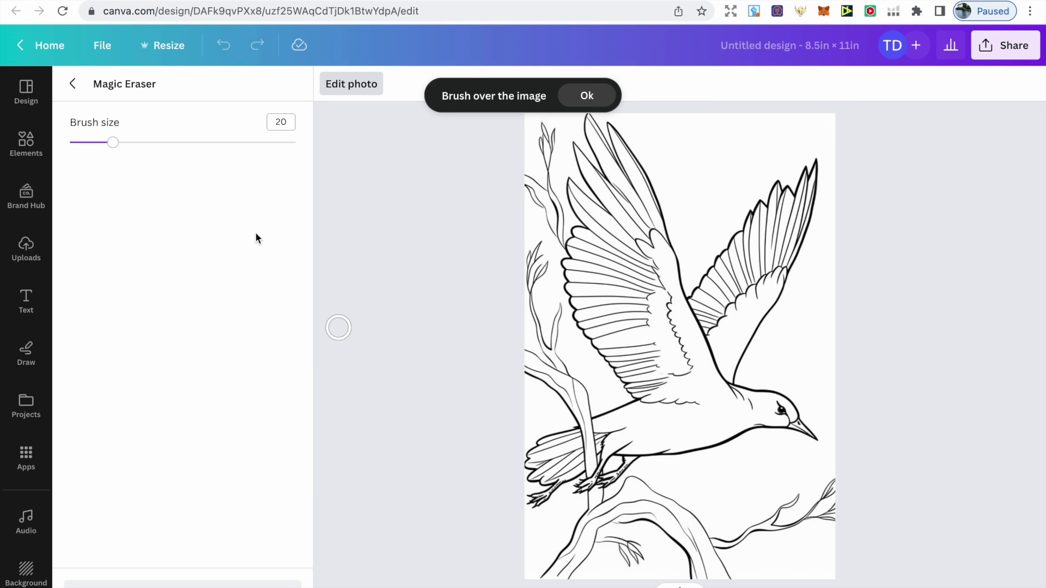
{"action": "mouse_move", "coordinate": [114, 143]}
{"action": "left_mouse_down"}
{"action": "mouse_move", "coordinate": [159, 152]}
{"action": "mouse_move", "coordinate": [96, 149]}
{"action": "left_mouse_up"}
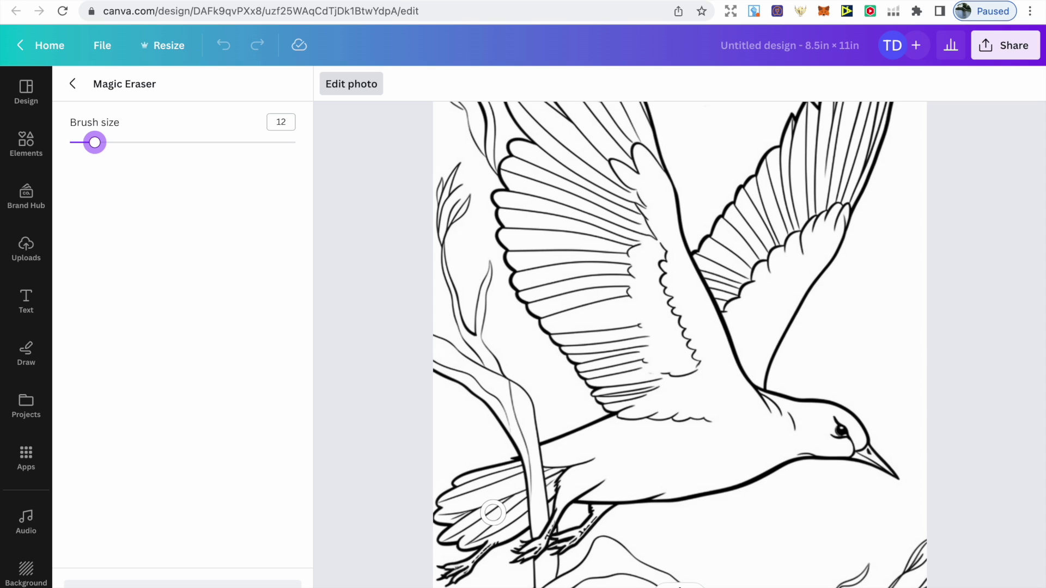
Erase the bird's extra leg and the upper-left branch, then return to the page
{"action": "left_click", "coordinate": [459, 577]}
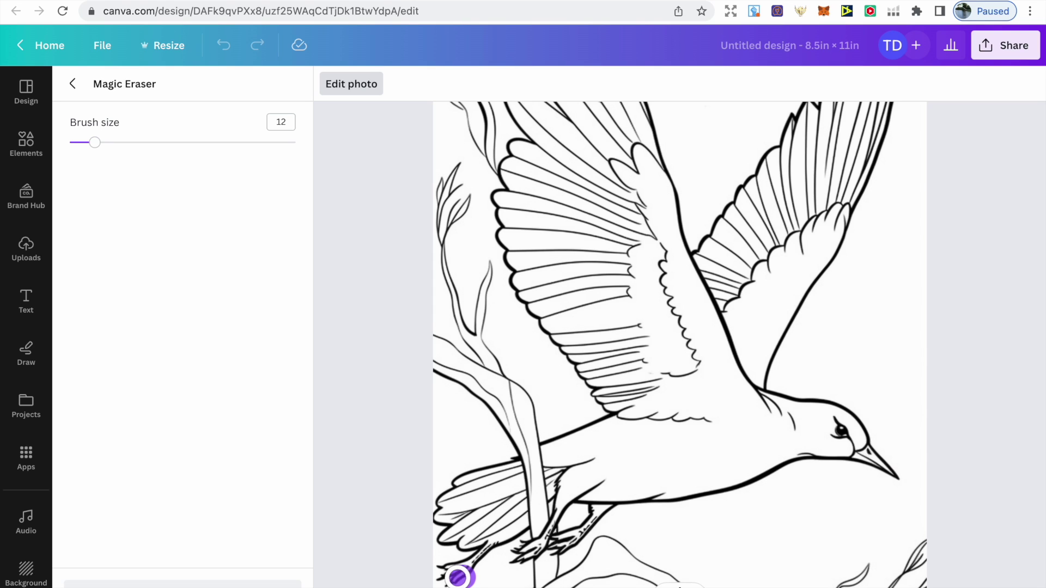
{"action": "left_click_drag", "start_coordinate": [459, 578], "coordinate": [489, 560]}
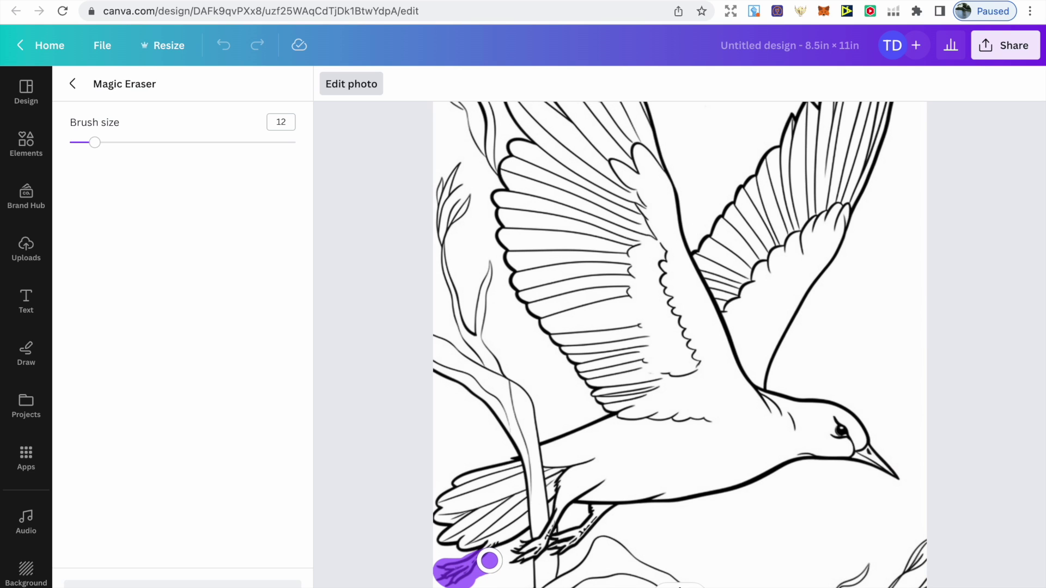
{"action": "left_click_drag", "start_coordinate": [489, 561], "coordinate": [499, 559]}
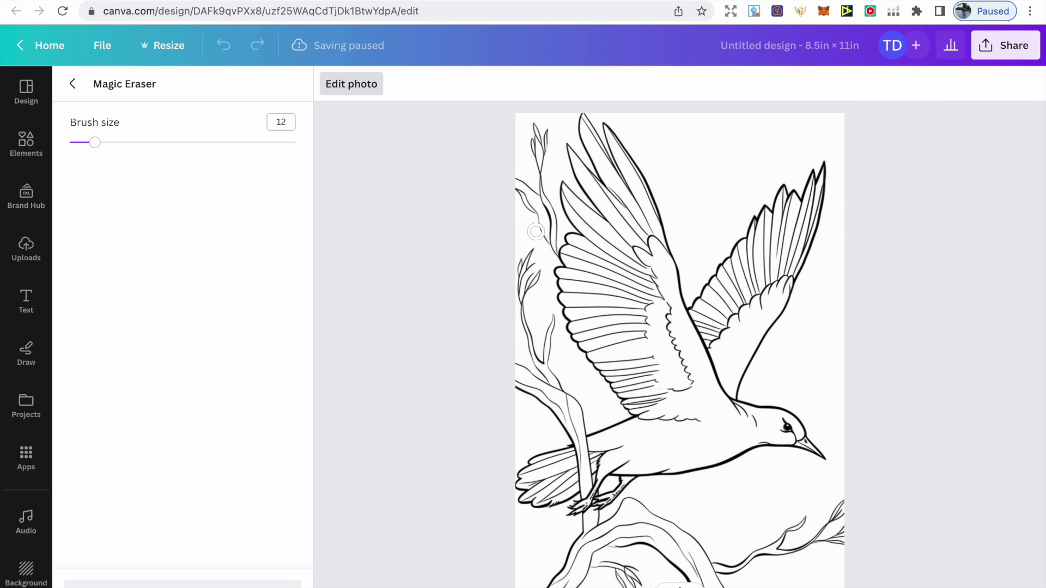
{"action": "left_click_drag", "start_coordinate": [553, 248], "coordinate": [518, 187]}
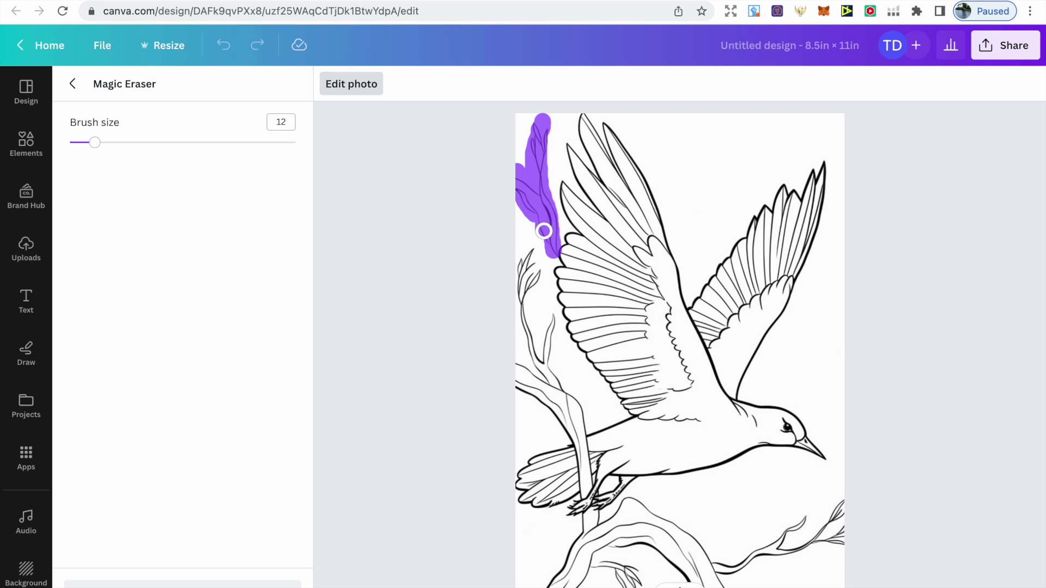
{"action": "left_click_drag", "start_coordinate": [518, 186], "coordinate": [546, 233]}
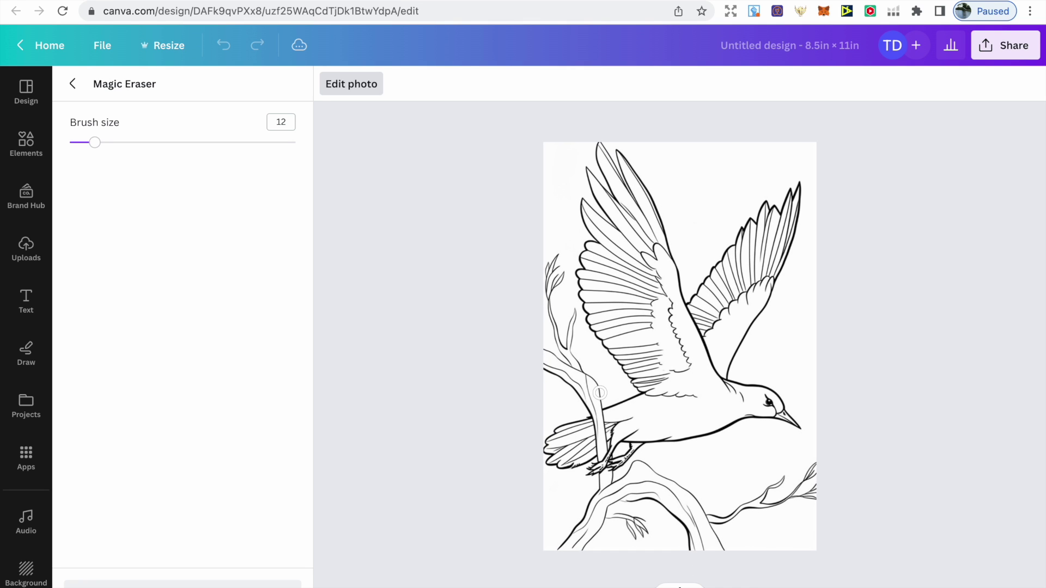
{"action": "left_click", "coordinate": [769, 323]}
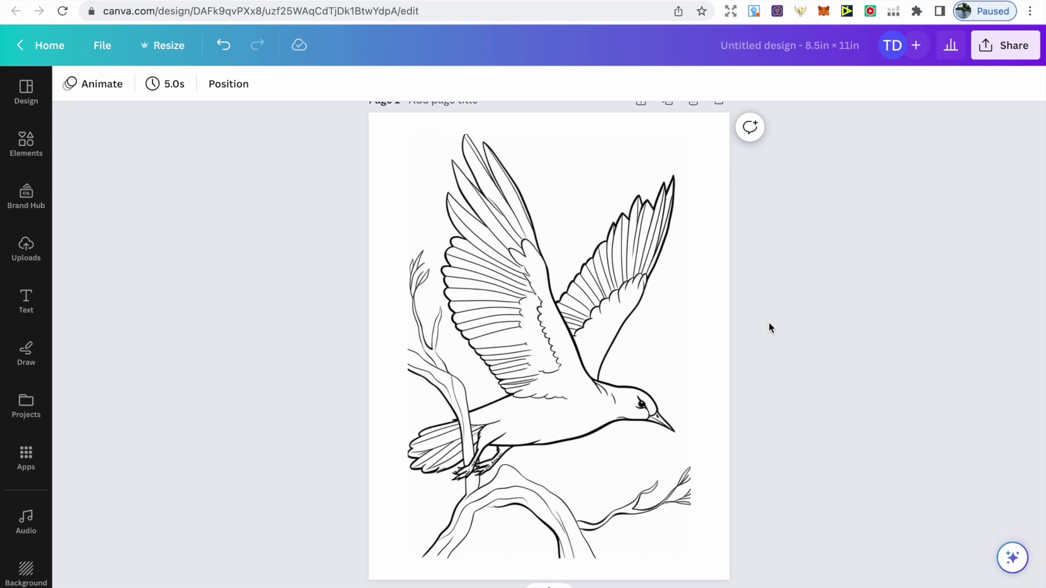
{"action": "scroll", "coordinate": [769, 323], "scroll_direction": "down", "scroll_amount": 1}
{"action": "scroll", "coordinate": [770, 323], "scroll_direction": "down", "scroll_amount": 2}
{"action": "scroll", "coordinate": [769, 323], "scroll_direction": "down", "scroll_amount": 2}
{"action": "scroll", "coordinate": [769, 328], "scroll_direction": "down", "scroll_amount": 1}
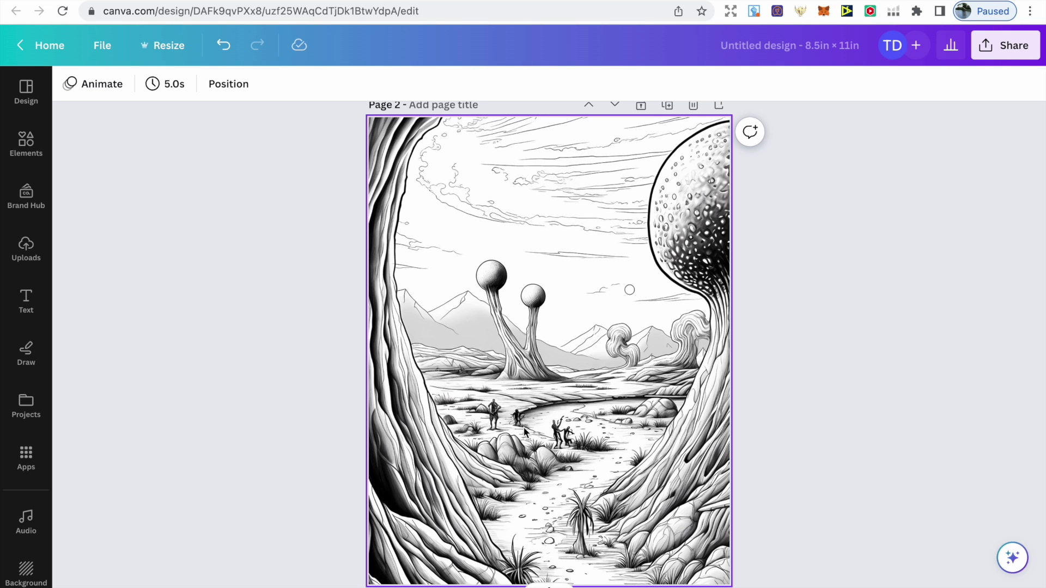
Open Magic Eraser on the Page 2 landscape and erase the standing figure
{"action": "left_click", "coordinate": [501, 309]}
{"action": "left_click", "coordinate": [110, 83]}
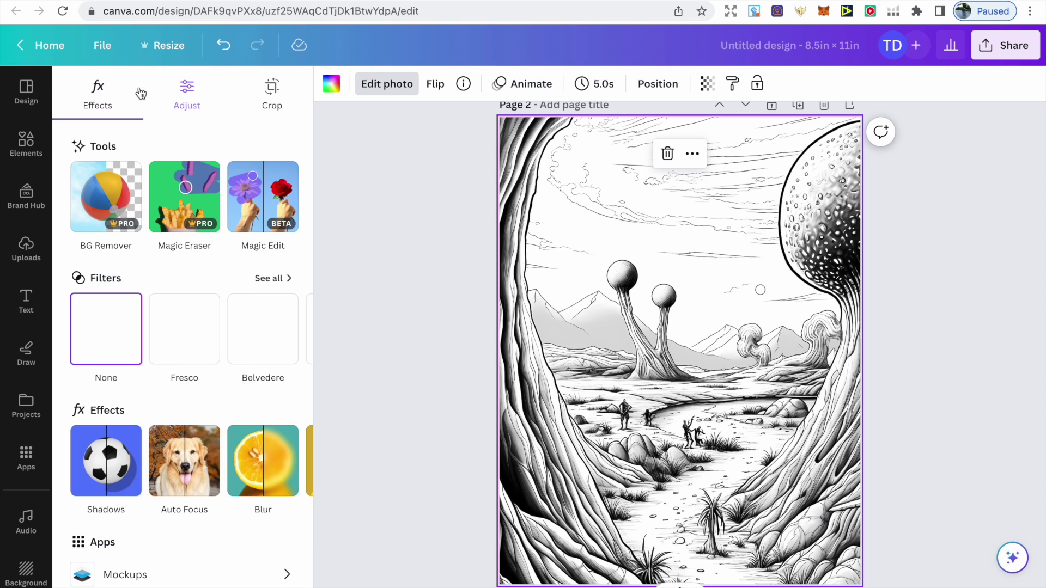
{"action": "left_click", "coordinate": [183, 181]}
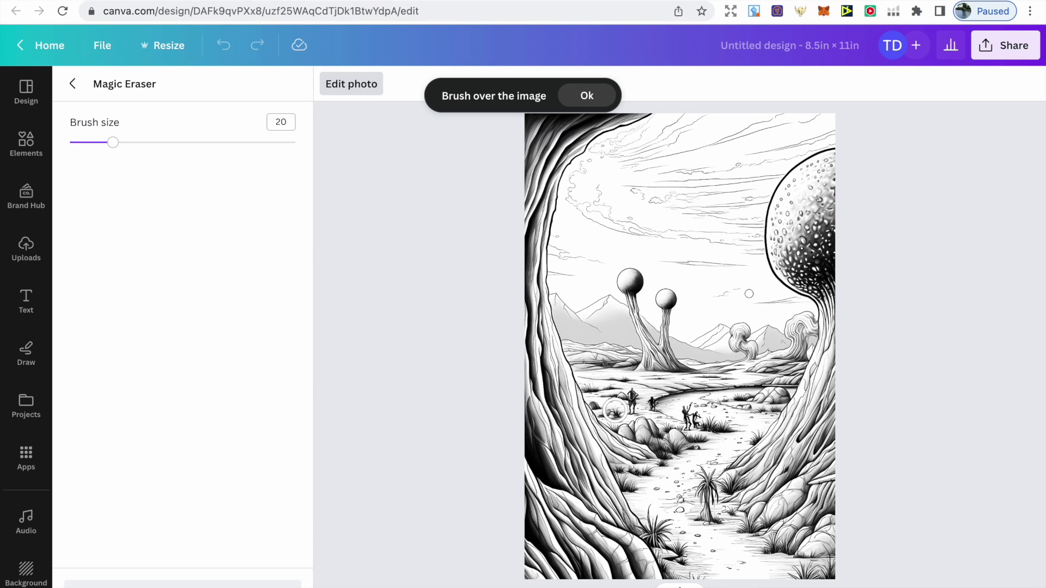
{"action": "scroll", "coordinate": [642, 398], "scroll_direction": "up", "scroll_amount": 2}
{"action": "scroll", "coordinate": [642, 397], "scroll_direction": "up", "scroll_amount": 2}
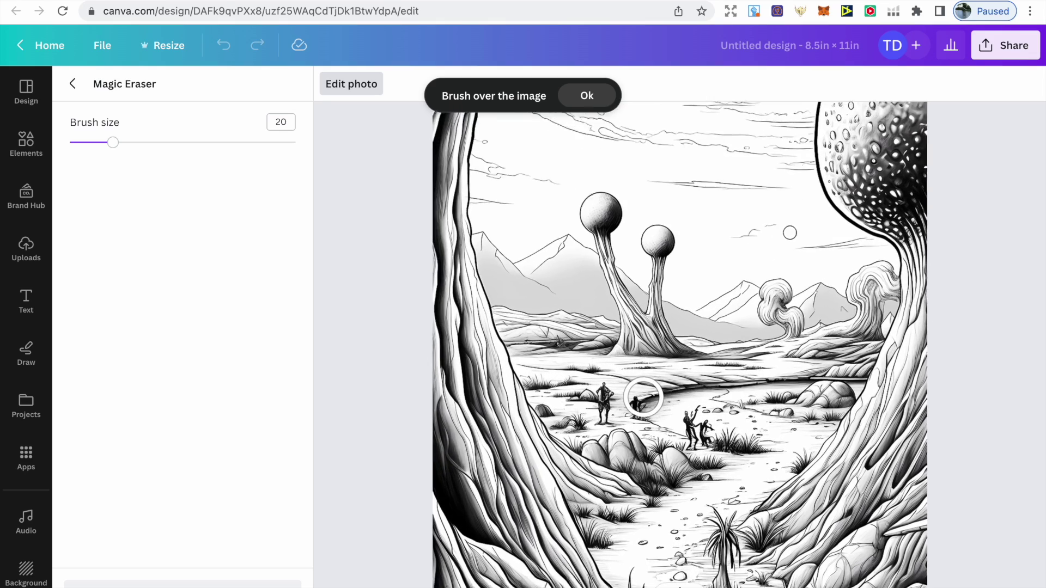
{"action": "scroll", "coordinate": [641, 399], "scroll_direction": "up", "scroll_amount": 2}
{"action": "scroll", "coordinate": [636, 401], "scroll_direction": "up", "scroll_amount": 1}
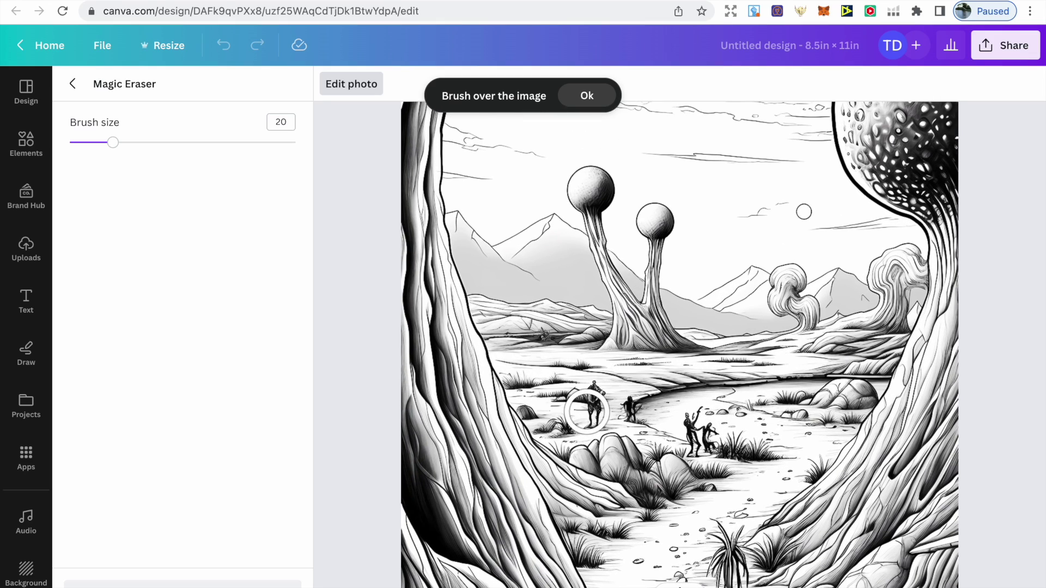
{"action": "left_click_drag", "start_coordinate": [591, 409], "coordinate": [593, 403]}
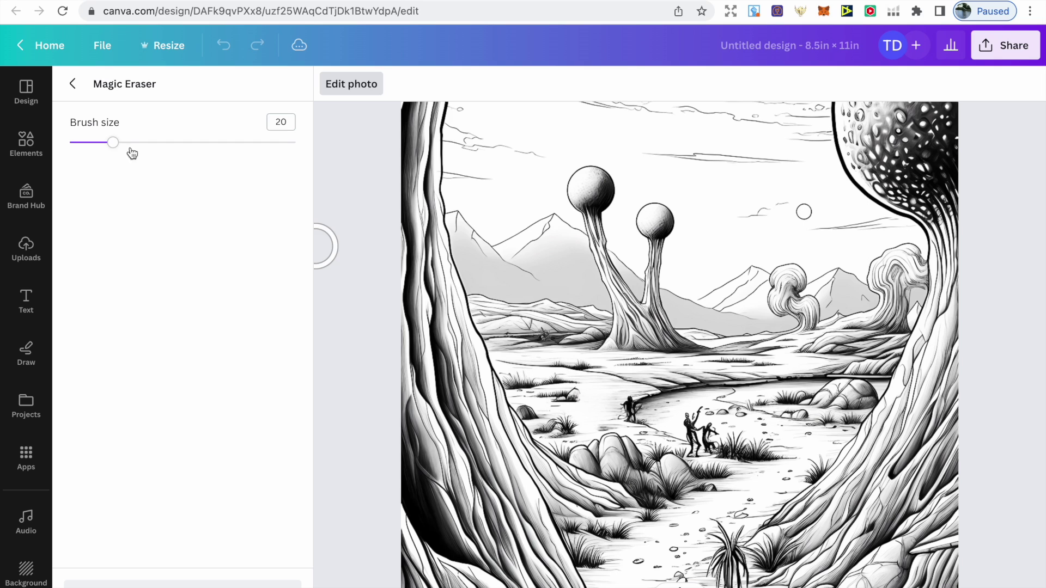
Shrink the brush to 12 and erase the small figures on the path
{"action": "left_click_drag", "start_coordinate": [113, 142], "coordinate": [95, 142]}
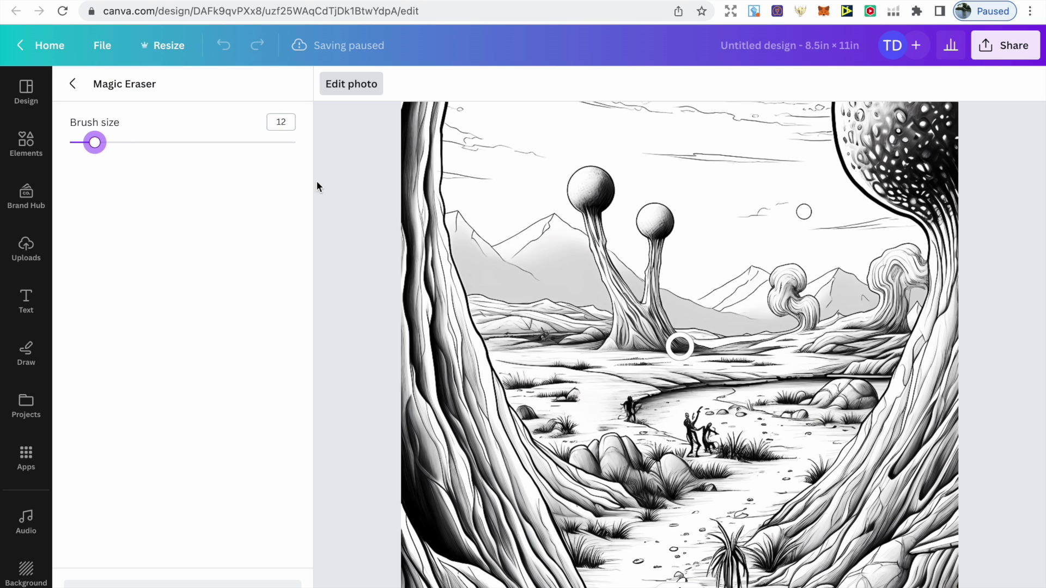
{"action": "left_click", "coordinate": [628, 408]}
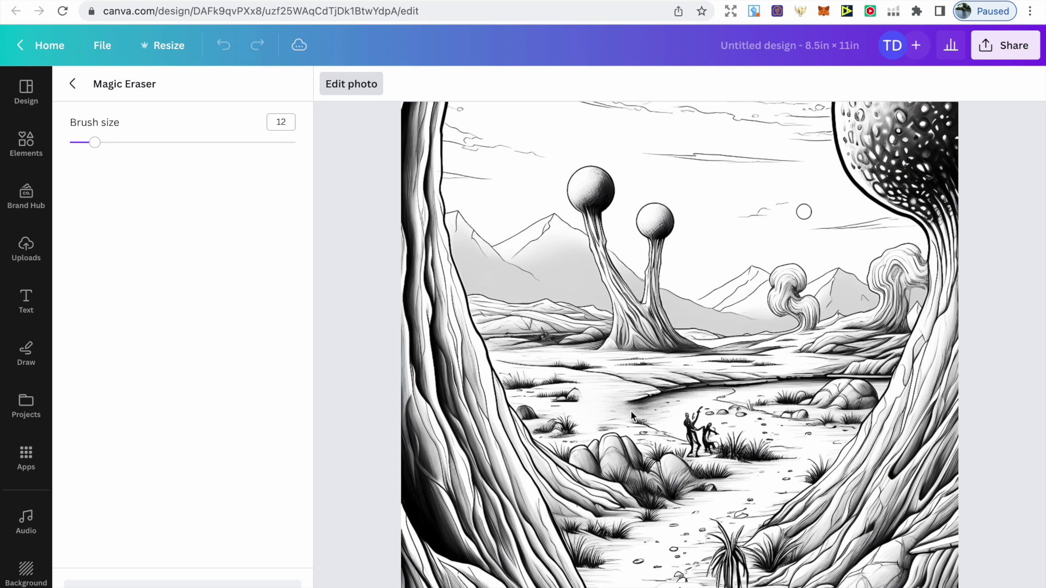
{"action": "mouse_move", "coordinate": [695, 430]}
{"action": "left_mouse_down"}
{"action": "mouse_move", "coordinate": [705, 435]}
{"action": "mouse_move", "coordinate": [700, 422]}
{"action": "mouse_move", "coordinate": [696, 434]}
{"action": "left_mouse_up"}
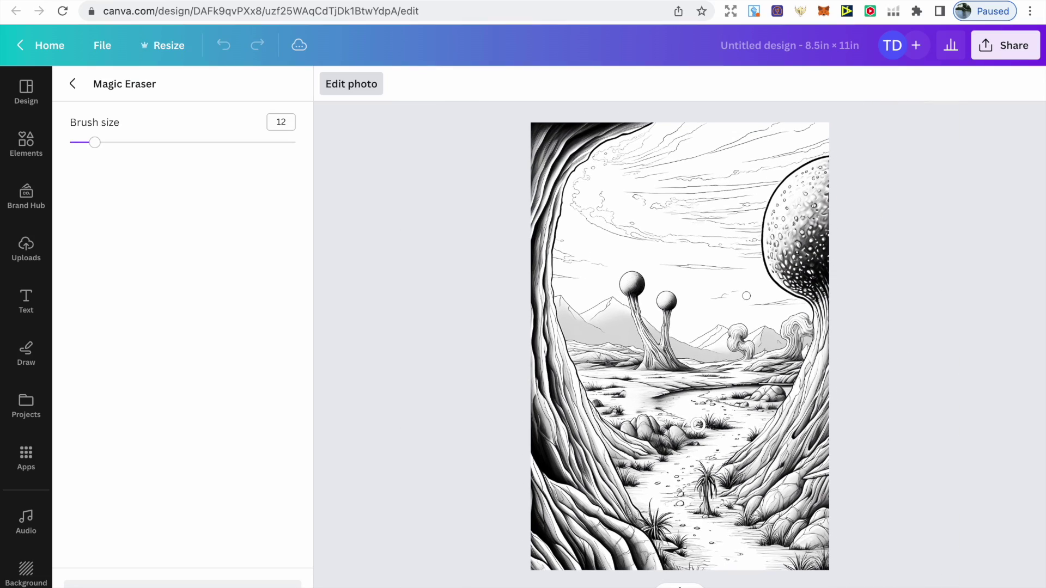
{"action": "left_click", "coordinate": [81, 93]}
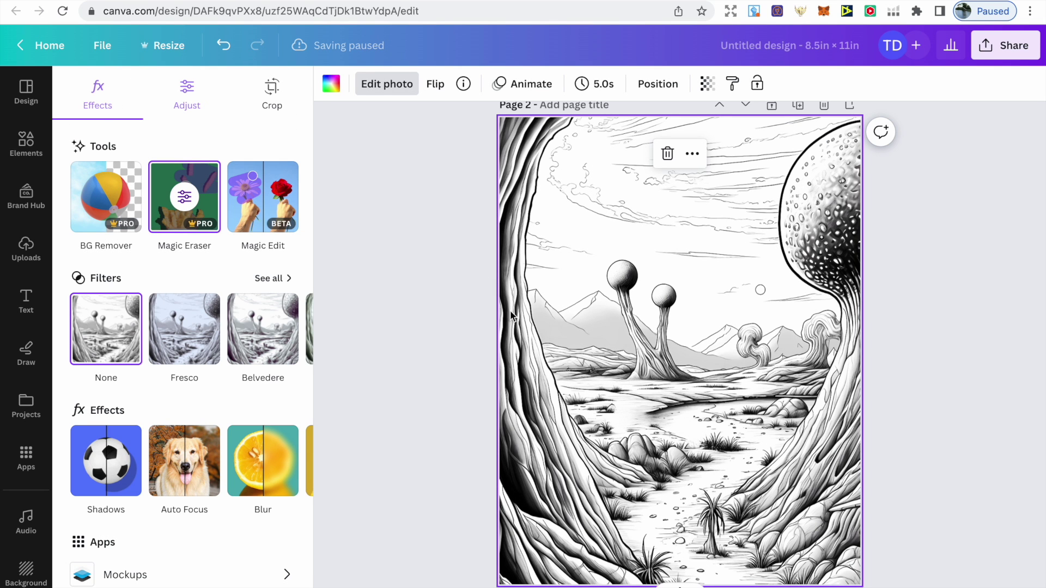
{"action": "scroll", "coordinate": [585, 343], "scroll_direction": "down", "scroll_amount": 5}
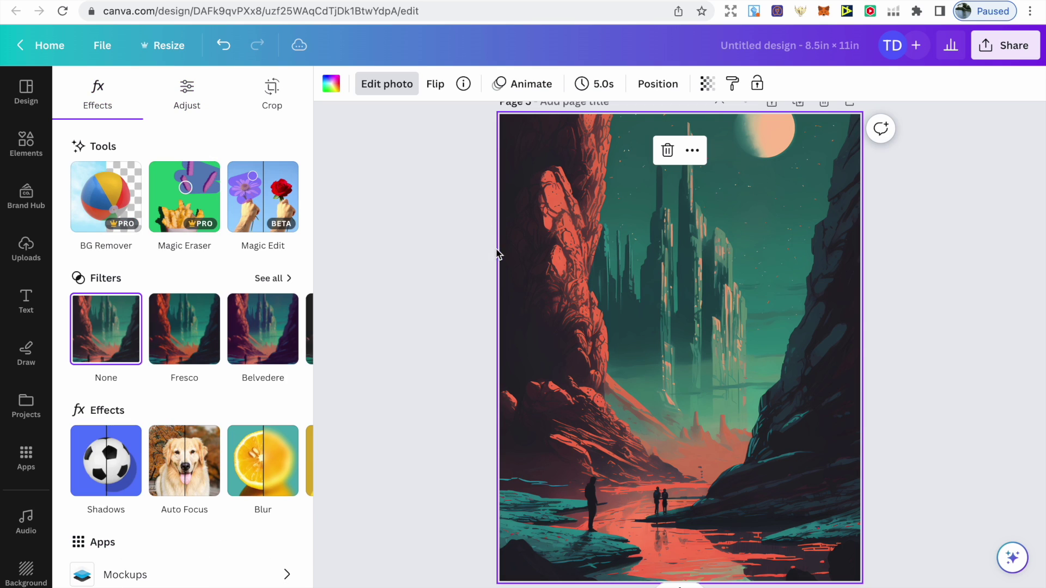
Open Magic Eraser on the canyon image and erase the lone standing figure
{"action": "left_click", "coordinate": [196, 212]}
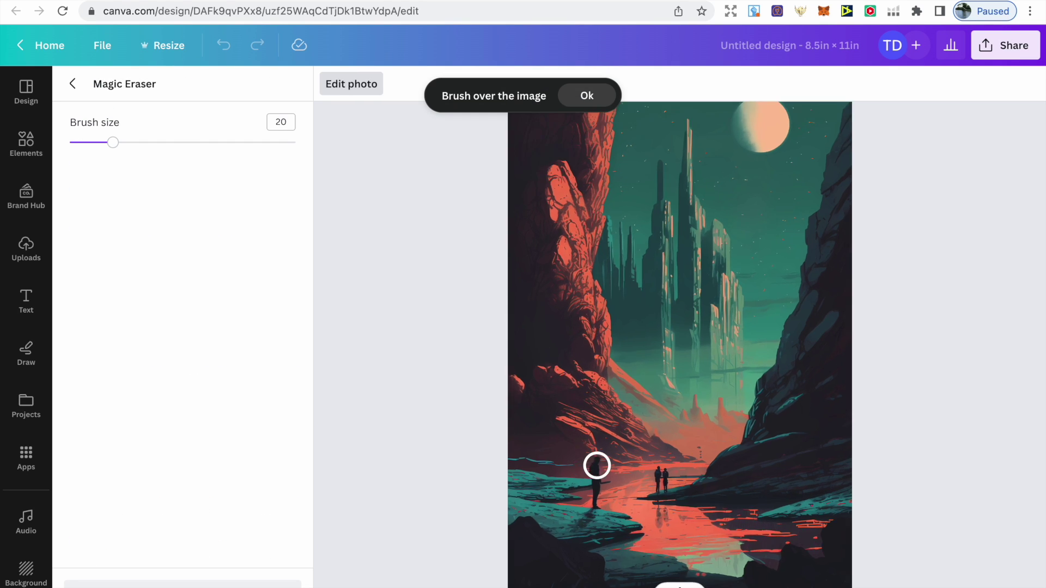
{"action": "scroll", "coordinate": [600, 463], "scroll_direction": "up", "scroll_amount": 5}
{"action": "left_click_drag", "start_coordinate": [584, 466], "coordinate": [574, 511]}
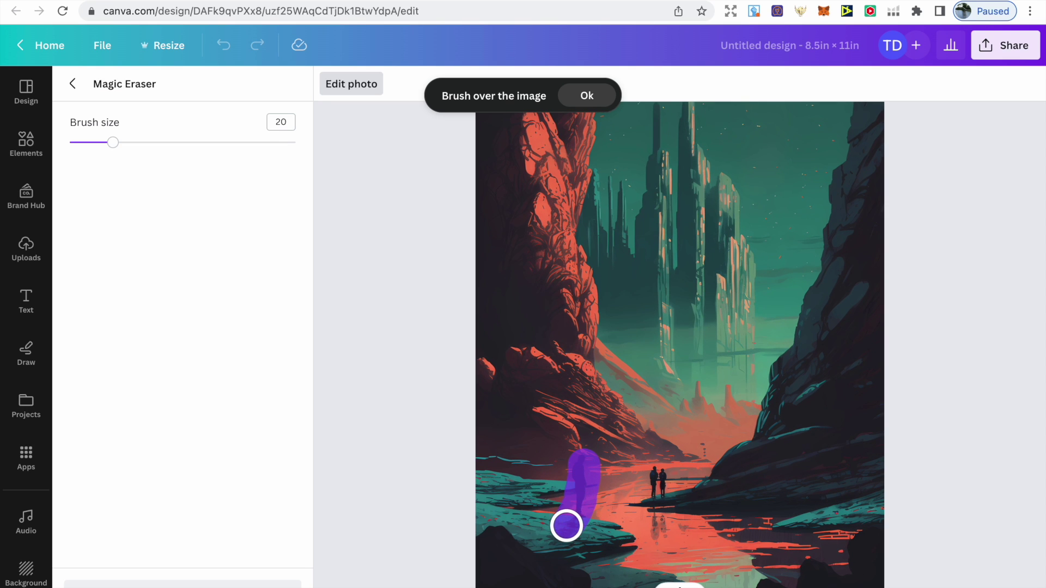
{"action": "left_click_drag", "start_coordinate": [574, 511], "coordinate": [560, 534]}
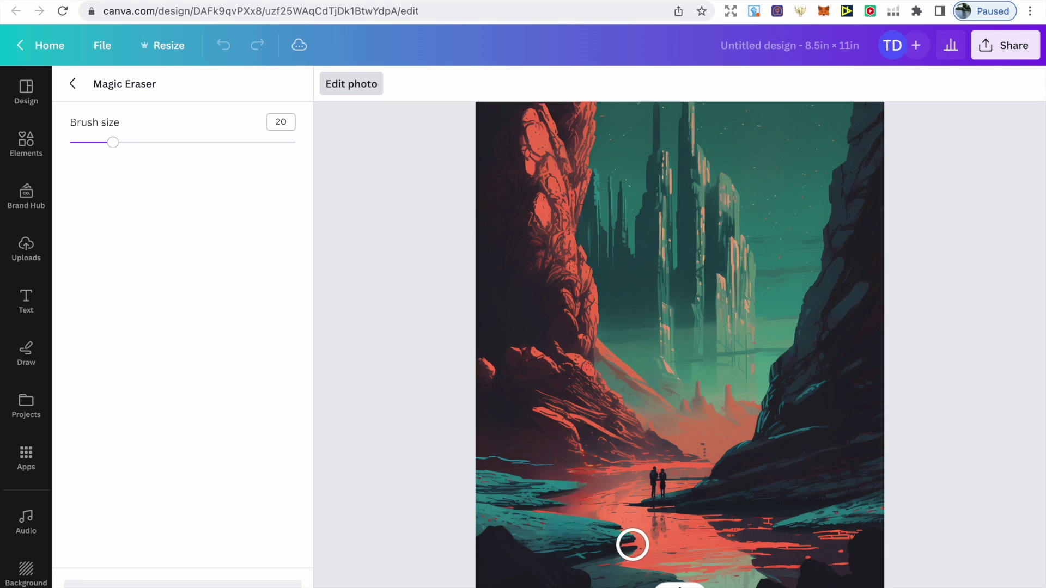
Erase the couple by the water and the moon, and exit the eraser
{"action": "left_click_drag", "start_coordinate": [659, 483], "coordinate": [660, 521]}
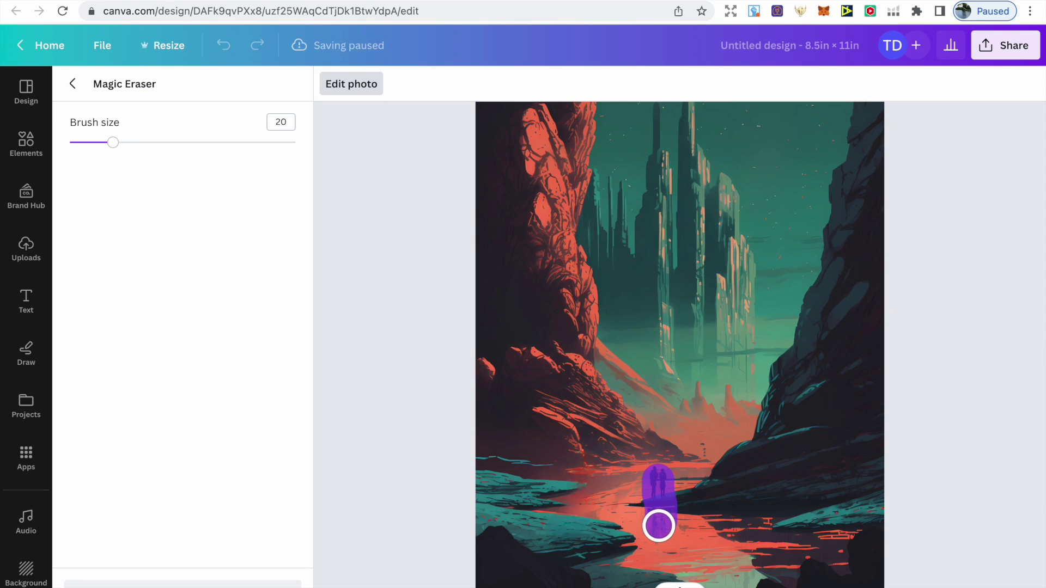
{"action": "left_click_drag", "start_coordinate": [660, 522], "coordinate": [660, 527]}
{"action": "scroll", "coordinate": [741, 382], "scroll_direction": "up", "scroll_amount": 2, "text": "ctrl"}
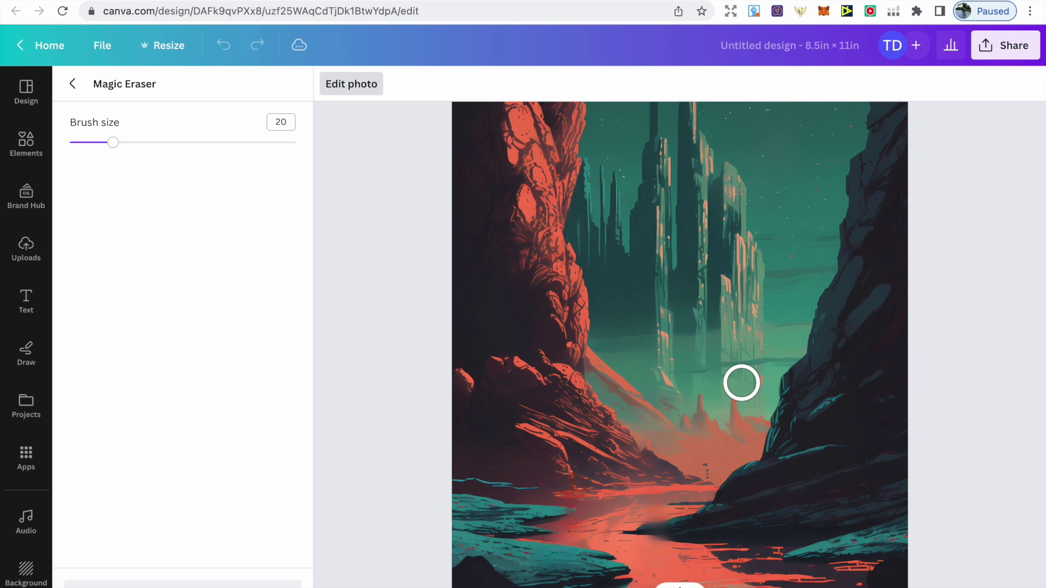
{"action": "scroll", "coordinate": [741, 383], "scroll_direction": "down", "scroll_amount": 2, "text": "ctrl"}
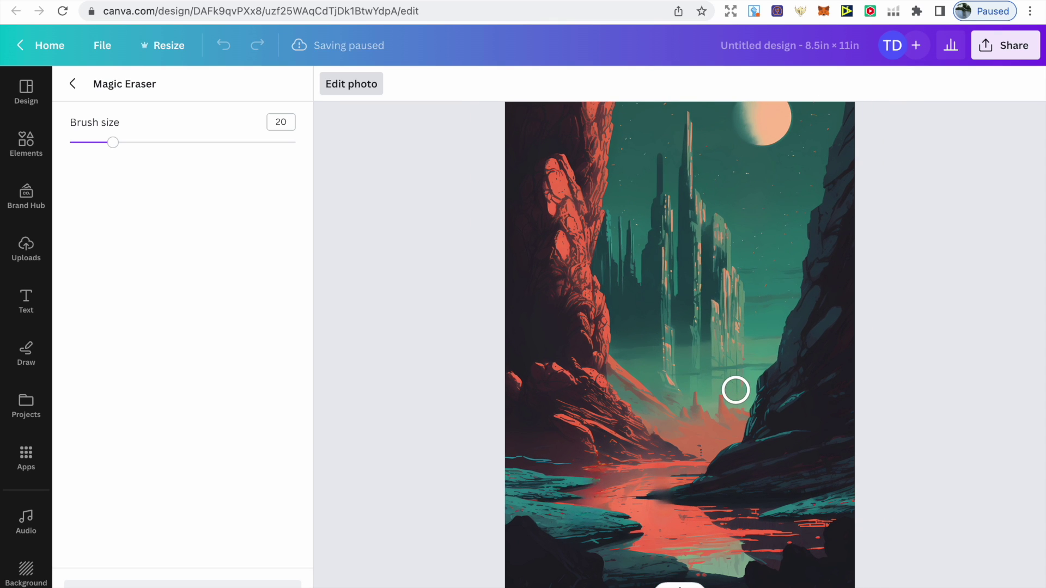
{"action": "scroll", "coordinate": [736, 390], "scroll_direction": "down", "scroll_amount": 1, "text": "ctrl"}
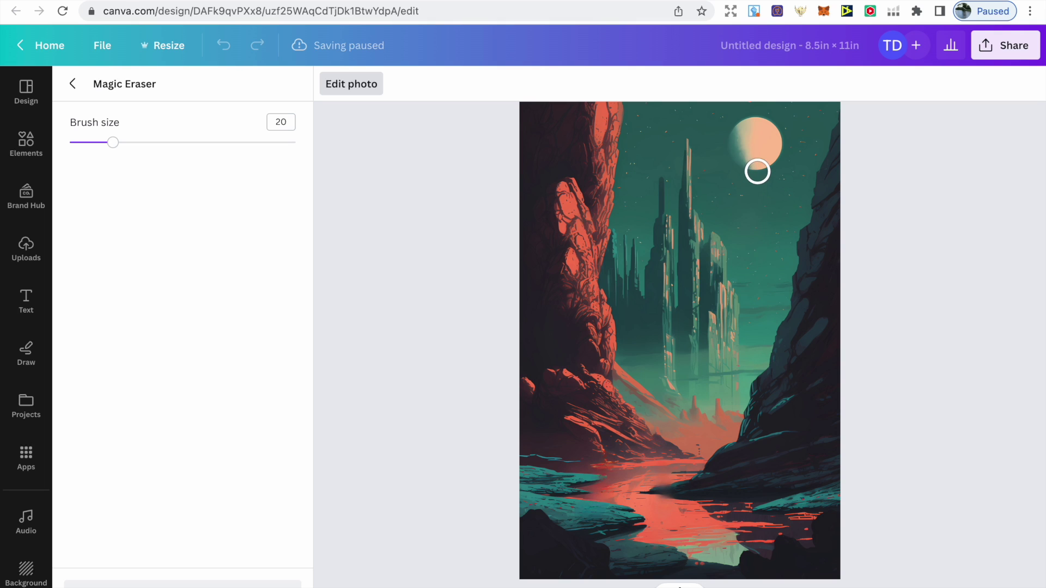
{"action": "mouse_move", "coordinate": [757, 170]}
{"action": "left_mouse_down"}
{"action": "mouse_move", "coordinate": [764, 141]}
{"action": "mouse_move", "coordinate": [748, 152]}
{"action": "left_mouse_up"}
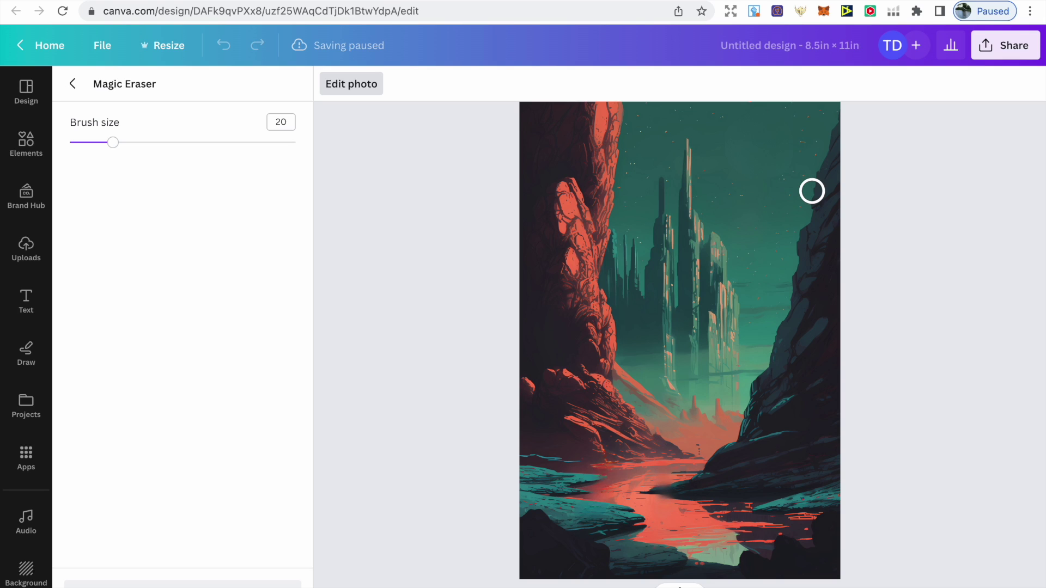
{"action": "left_click", "coordinate": [72, 83]}
{"action": "scroll", "coordinate": [725, 297], "scroll_direction": "up", "scroll_amount": 3}
{"action": "scroll", "coordinate": [724, 297], "scroll_direction": "up", "scroll_amount": 2}
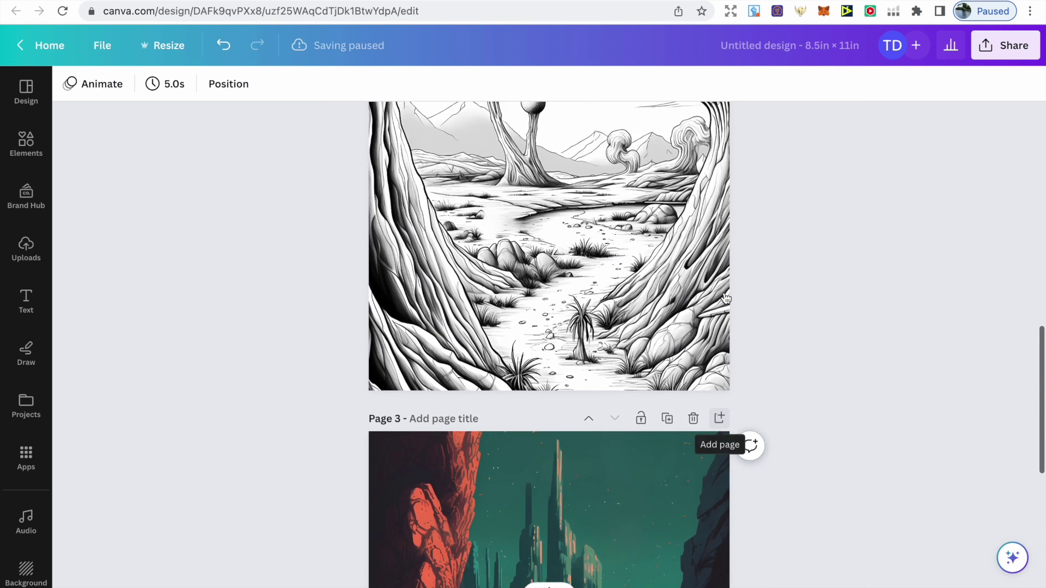
{"action": "scroll", "coordinate": [725, 297], "scroll_direction": "up", "scroll_amount": 2}
{"action": "scroll", "coordinate": [725, 296], "scroll_direction": "up", "scroll_amount": 3}
{"action": "scroll", "coordinate": [724, 298], "scroll_direction": "up", "scroll_amount": 3}
{"action": "scroll", "coordinate": [724, 297], "scroll_direction": "up", "scroll_amount": 1}
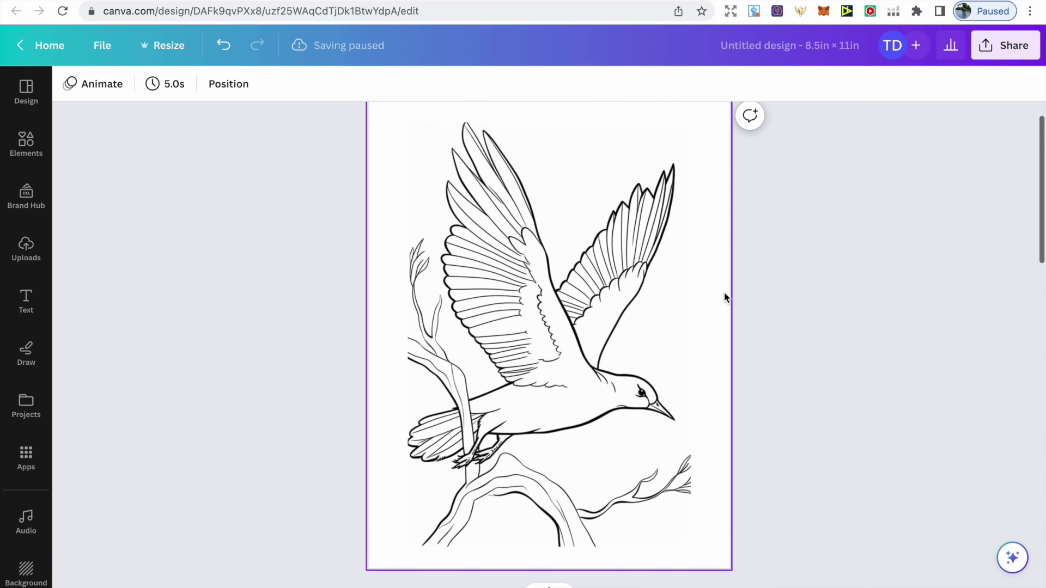
{"action": "scroll", "coordinate": [724, 297], "scroll_direction": "down", "scroll_amount": 2}
{"action": "scroll", "coordinate": [724, 298], "scroll_direction": "down", "scroll_amount": 3}
{"action": "scroll", "coordinate": [724, 297], "scroll_direction": "down", "scroll_amount": 3}
{"action": "scroll", "coordinate": [724, 297], "scroll_direction": "down", "scroll_amount": 3}
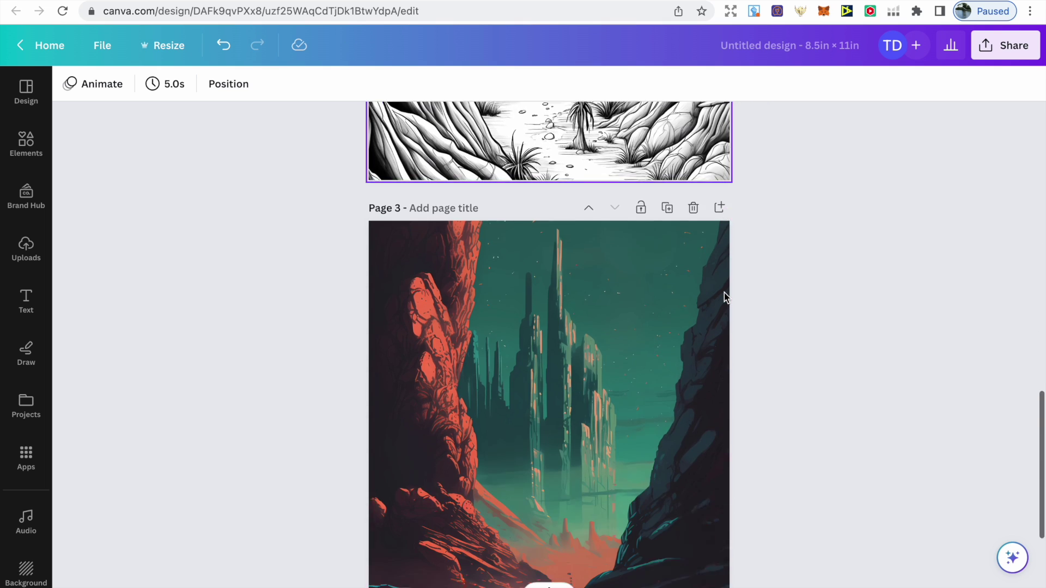
{"action": "scroll", "coordinate": [724, 297], "scroll_direction": "down", "scroll_amount": 2}
{"action": "scroll", "coordinate": [724, 298], "scroll_direction": "up", "scroll_amount": 1}
{"action": "scroll", "coordinate": [725, 298], "scroll_direction": "down", "scroll_amount": 1}
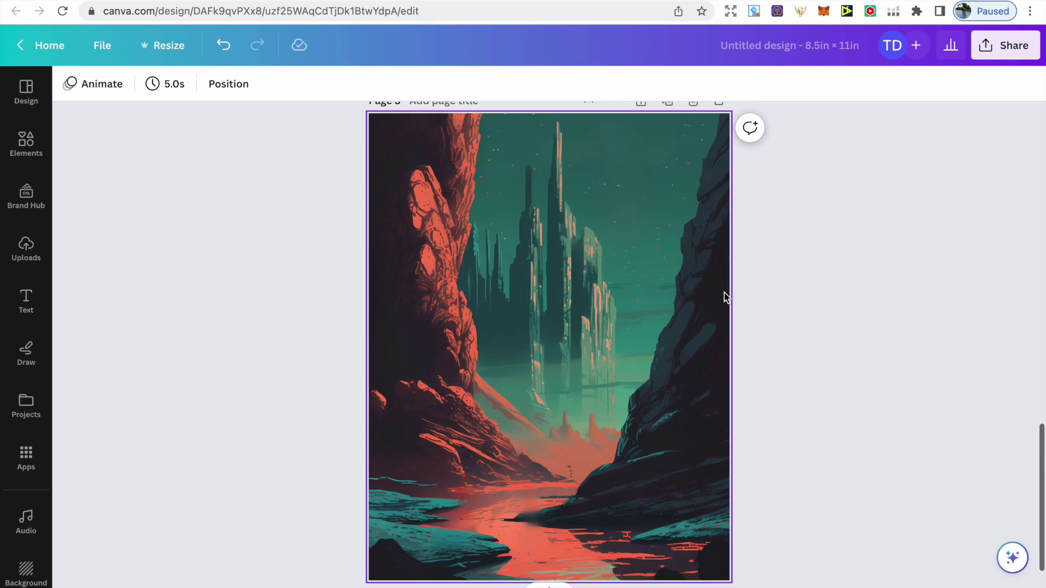